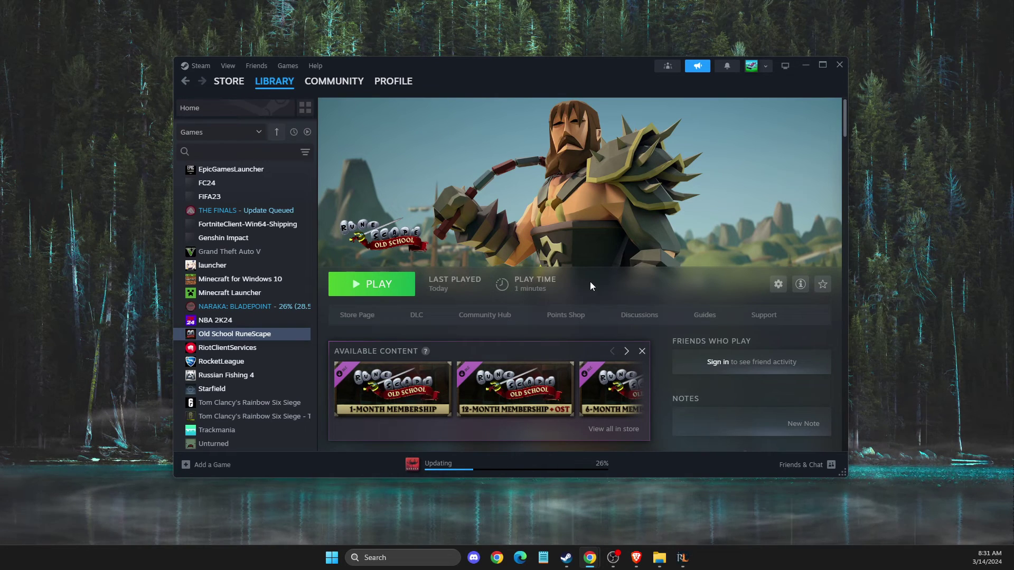
{"action": "right_click", "coordinate": [256, 335]}
{"action": "mouse_move", "coordinate": [284, 400]}
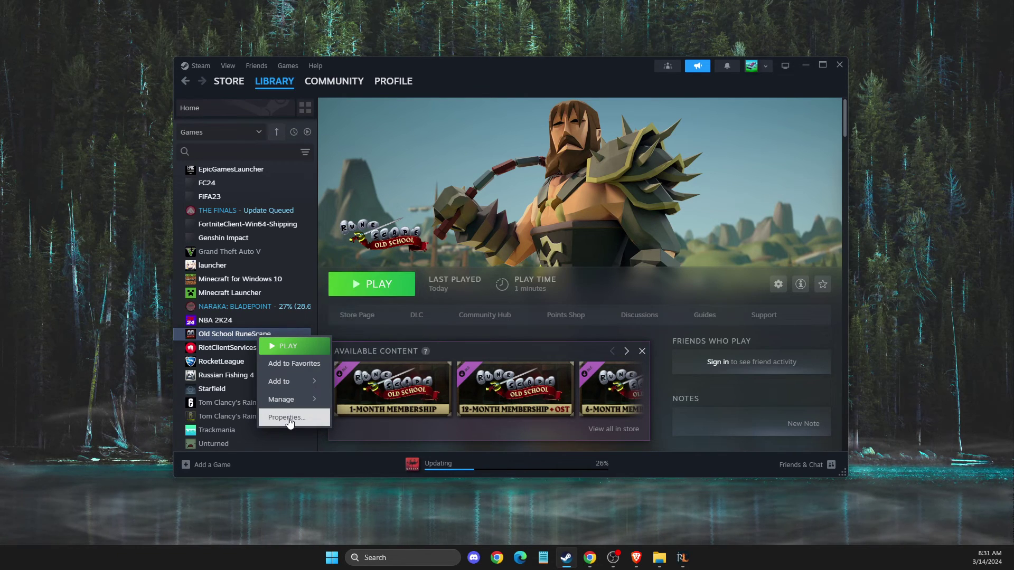
{"action": "left_click", "coordinate": [291, 417]}
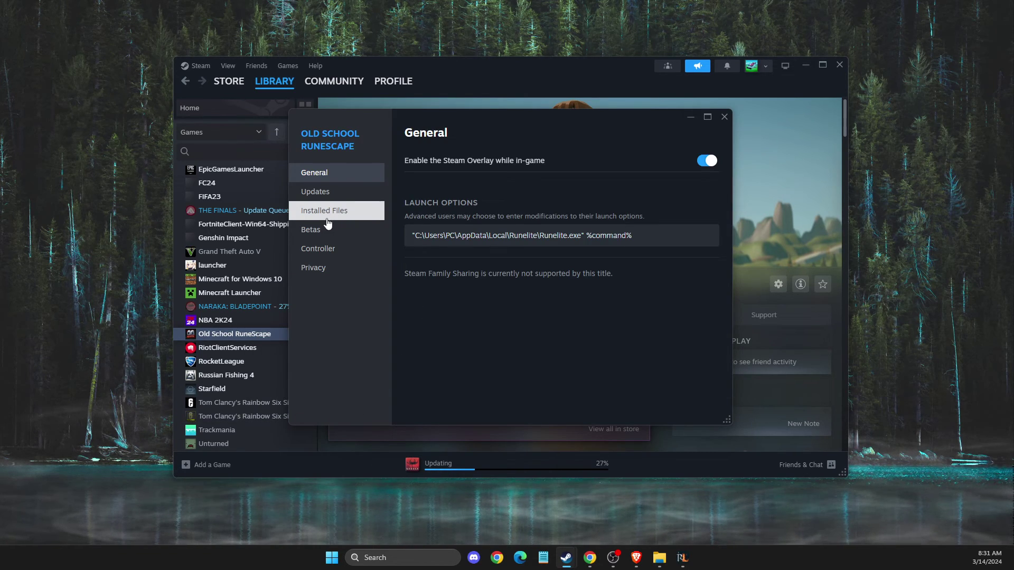
{"action": "key", "text": "Escape"}
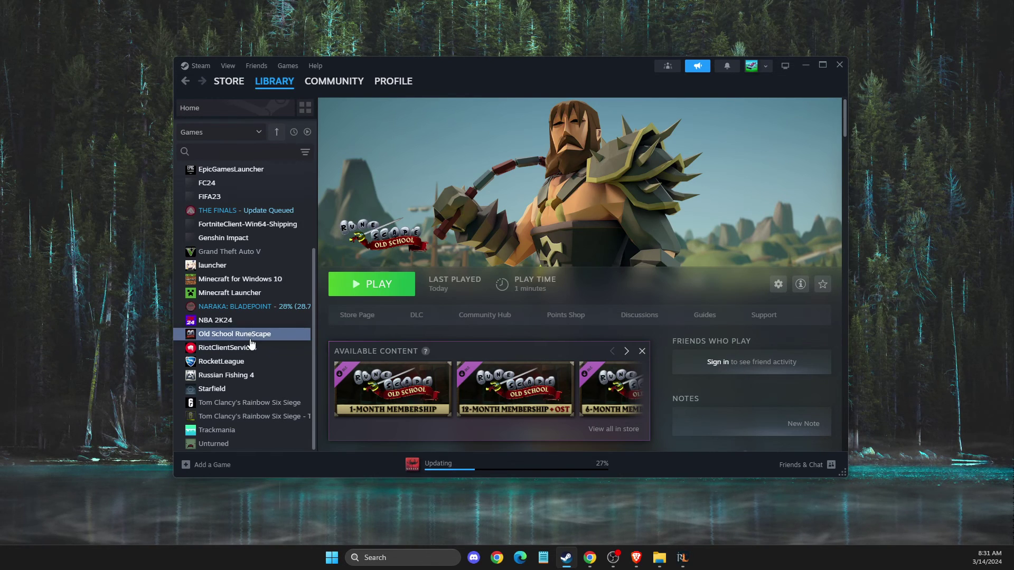
Step: Browse the local files of Old School RuneScape and open the win64 folder inside bin
{"action": "right_click", "coordinate": [253, 337]}
{"action": "mouse_move", "coordinate": [285, 390]}
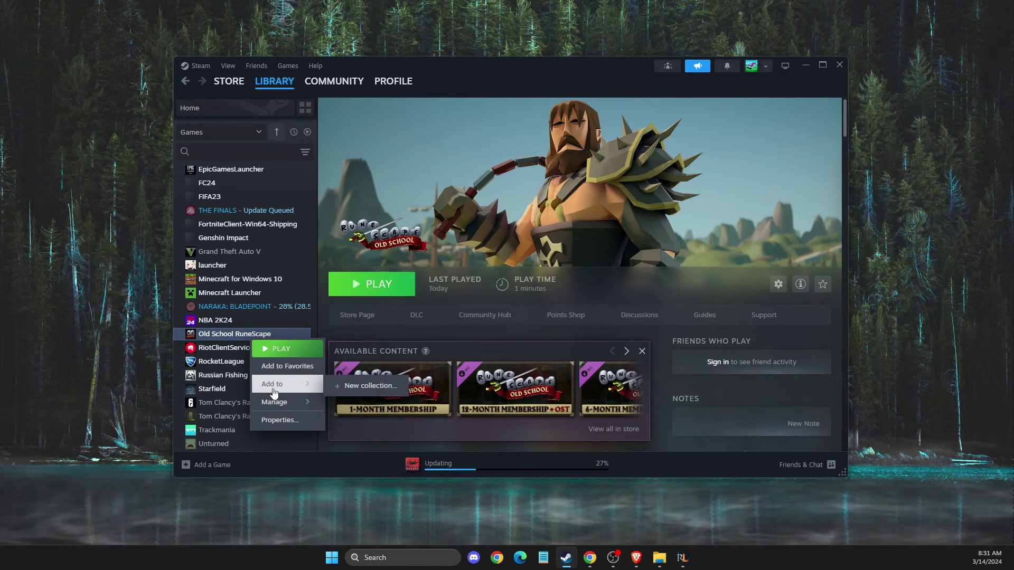
{"action": "left_click", "coordinate": [361, 330]}
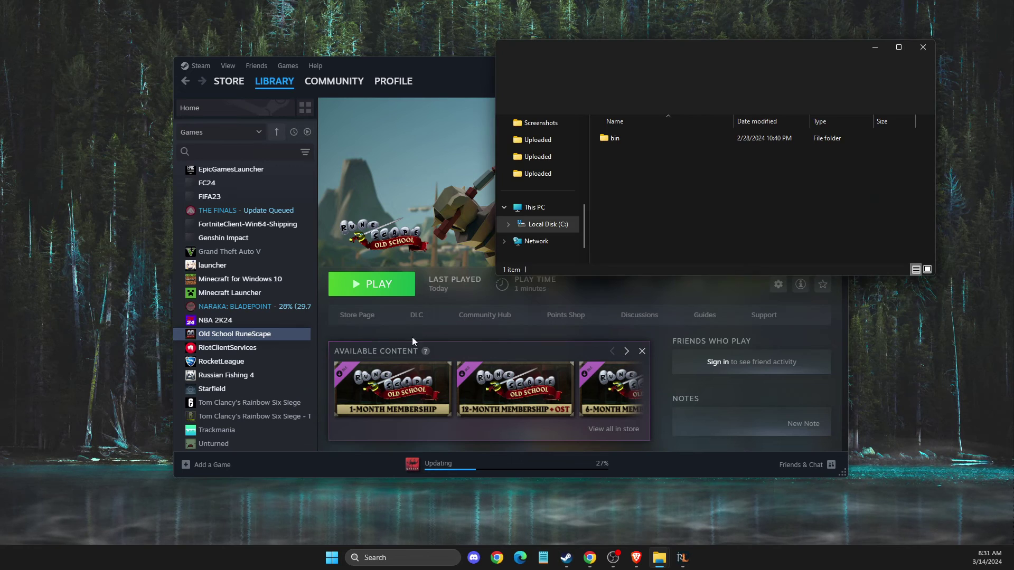
{"action": "double_click", "coordinate": [651, 138]}
{"action": "double_click", "coordinate": [648, 137]}
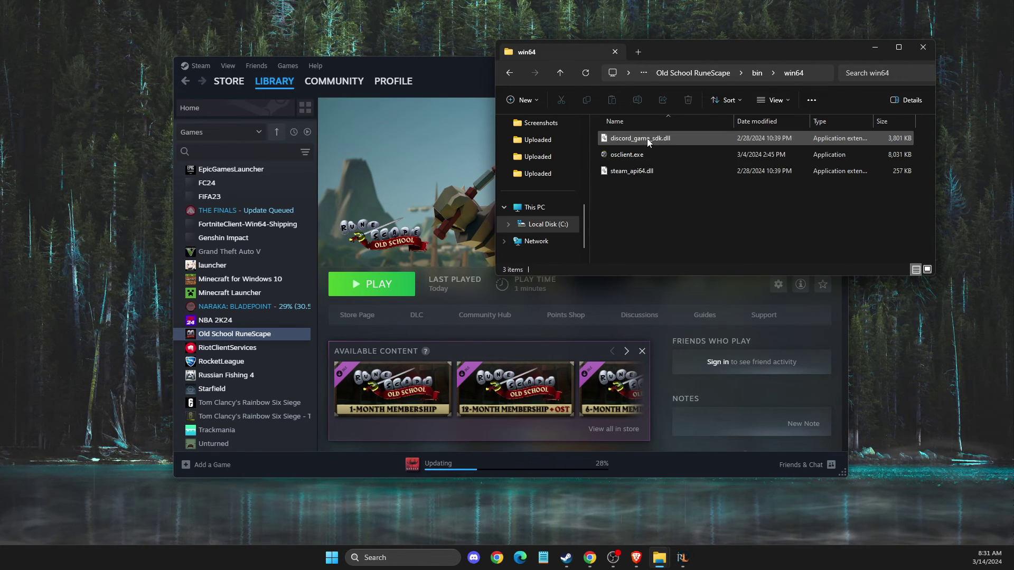
Step: Go back to the Old School RuneScape folder and reopen bin\win64
{"action": "left_click", "coordinate": [509, 74]}
{"action": "left_click", "coordinate": [508, 74]}
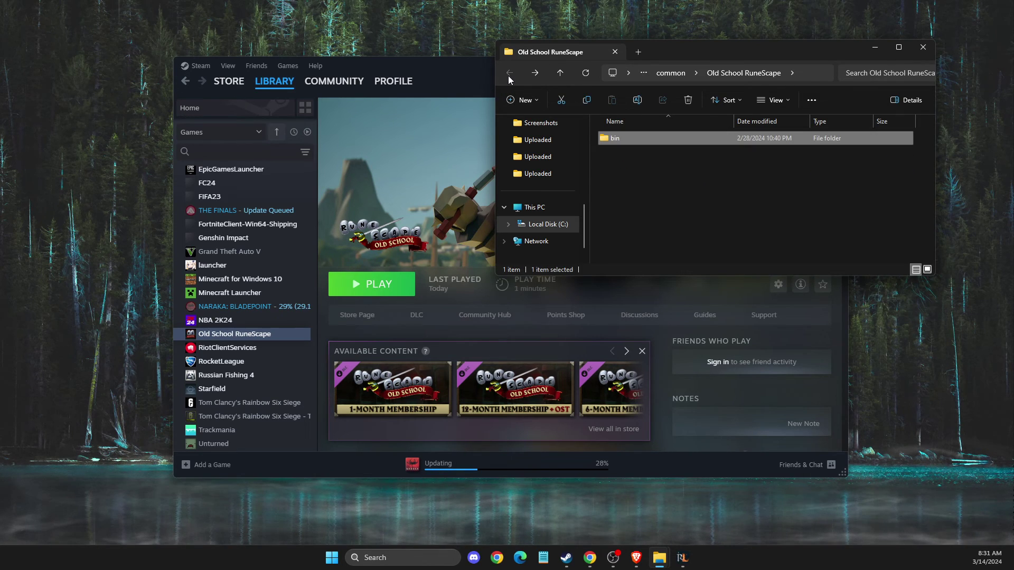
{"action": "double_click", "coordinate": [617, 137]}
{"action": "double_click", "coordinate": [618, 141]}
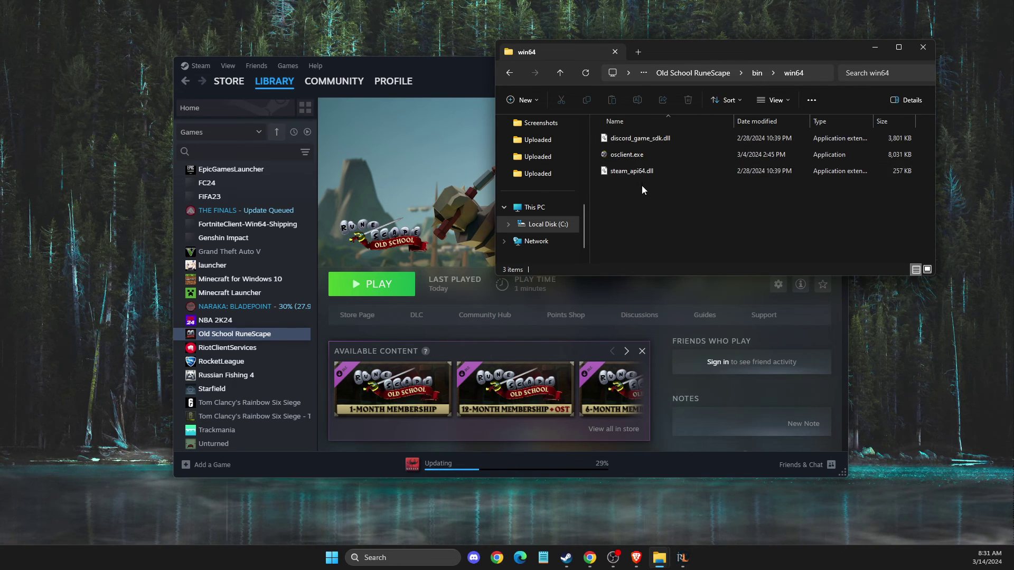
Step: Delete all files in the win64 folder, including osclient.exe
{"action": "left_click_drag", "start_coordinate": [639, 186], "coordinate": [619, 138]}
{"action": "right_click", "coordinate": [620, 137]}
{"action": "left_click", "coordinate": [715, 149]}
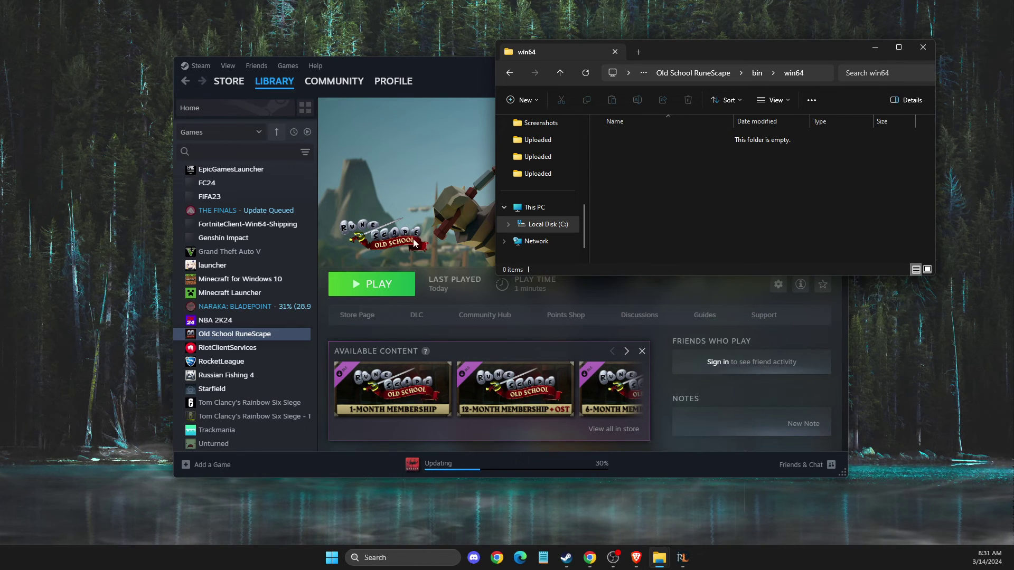
Step: Minimize Steam, find the RuneLite app with the Windows search and open its file location
{"action": "left_click", "coordinate": [435, 59]}
{"action": "left_click", "coordinate": [799, 67]}
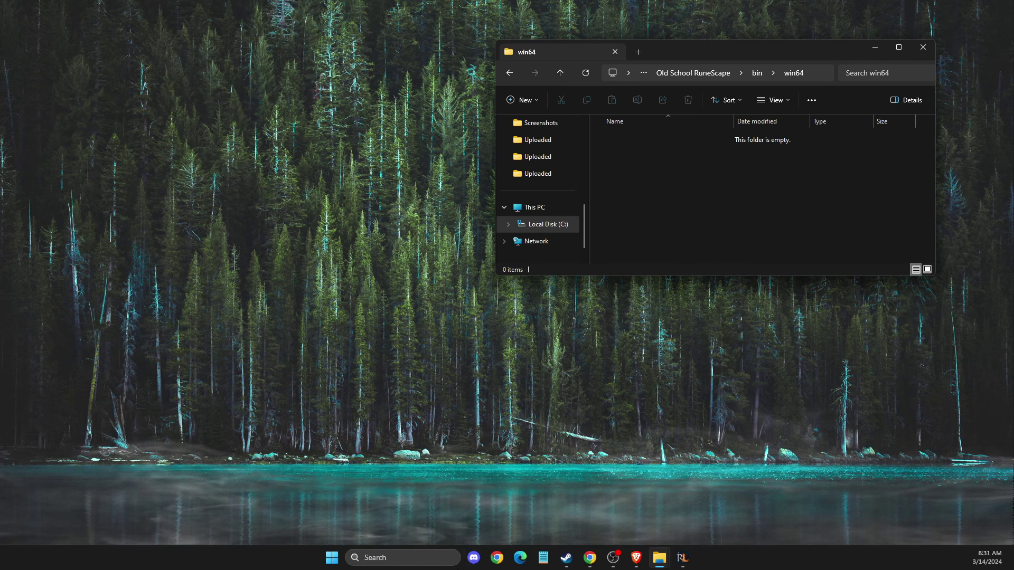
{"action": "left_click", "coordinate": [412, 557]}
{"action": "type", "text": "RUNE"}
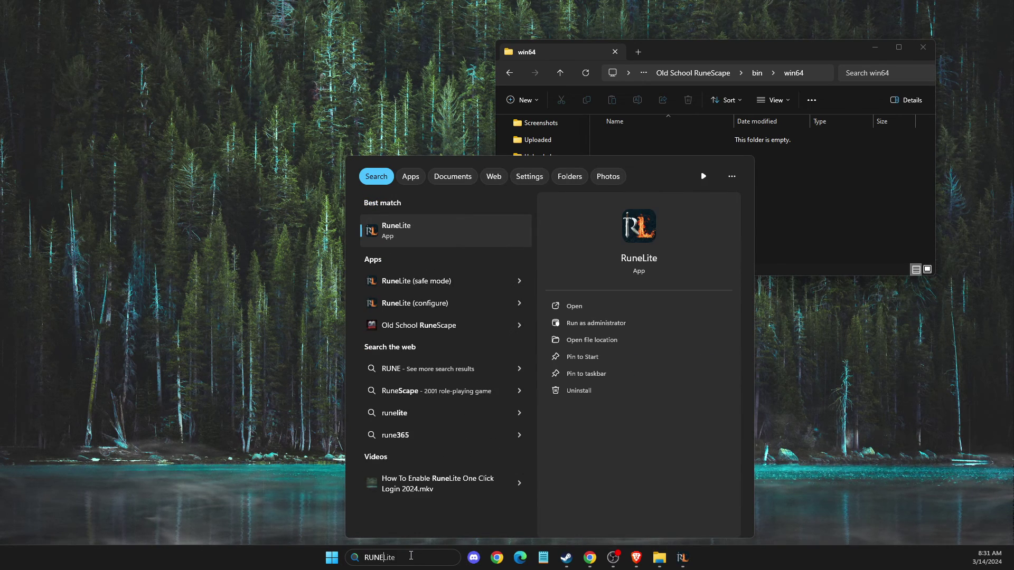
{"action": "right_click", "coordinate": [415, 231]}
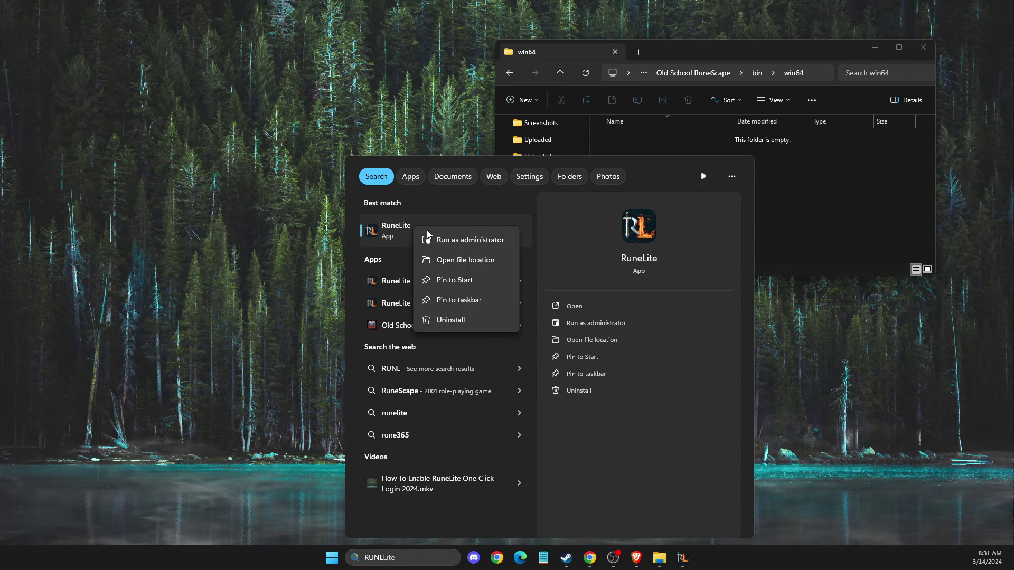
{"action": "left_click", "coordinate": [443, 258]}
Step: Place the RuneLite shortcut folder beside the win64 window and open the RuneLite shortcut's target location in AppData\Local
{"action": "left_click_drag", "start_coordinate": [677, 62], "coordinate": [199, 67]}
{"action": "right_click", "coordinate": [172, 193]}
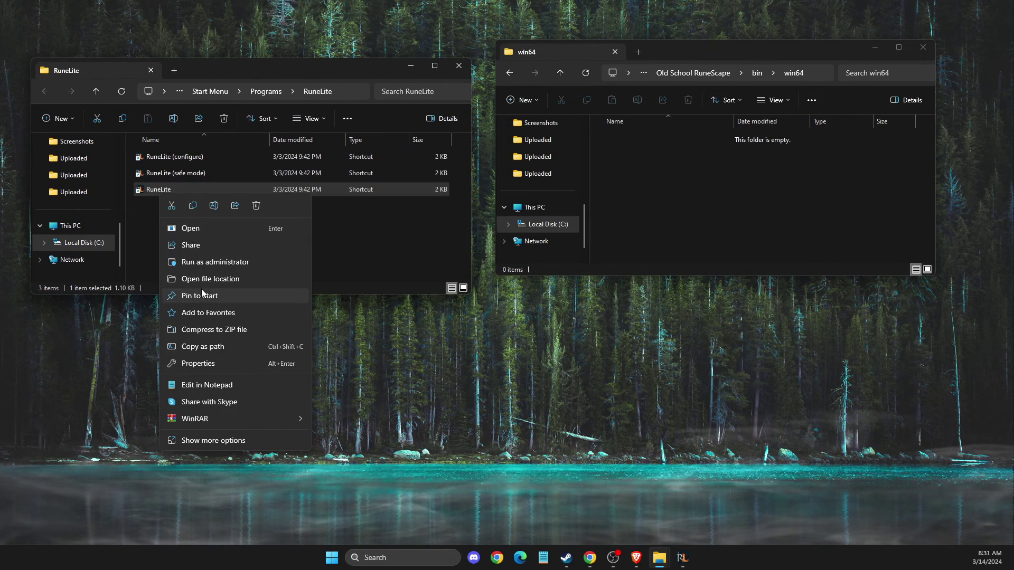
{"action": "left_click", "coordinate": [200, 279]}
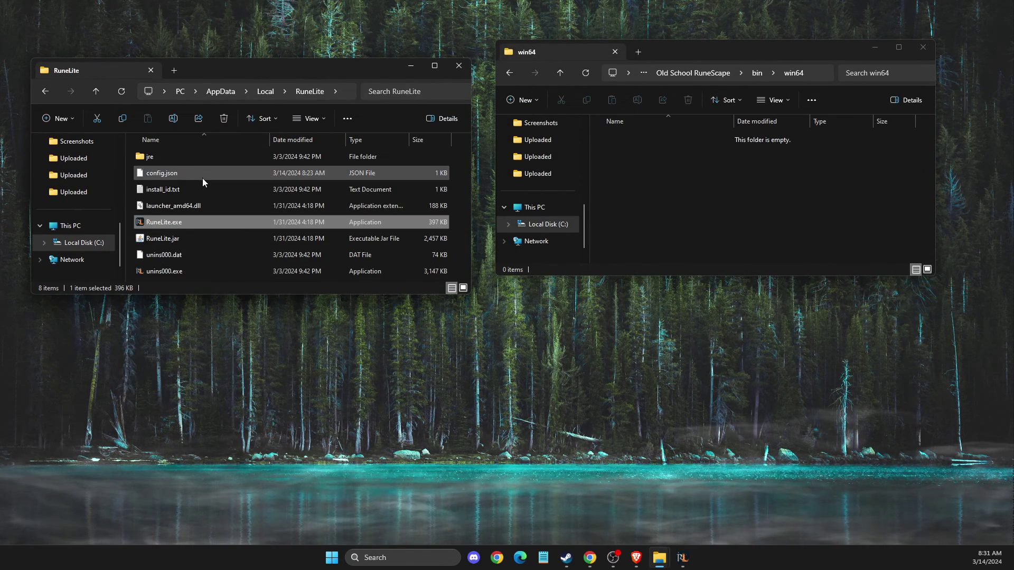
Step: Copy the entire contents of the AppData\Local\RuneLite folder into the empty win64 folder
{"action": "left_click_drag", "start_coordinate": [132, 158], "coordinate": [173, 275]}
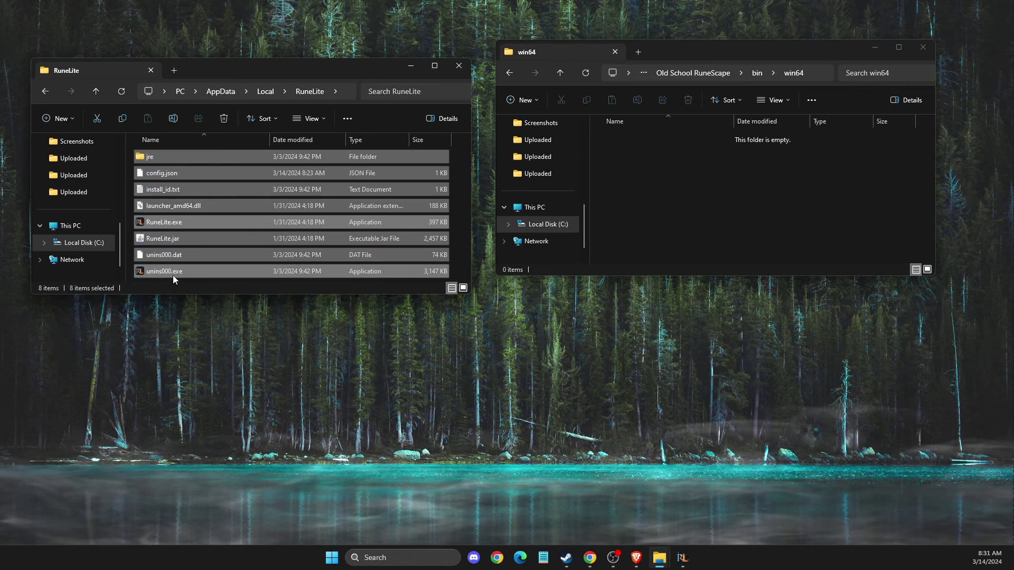
{"action": "right_click", "coordinate": [630, 156]}
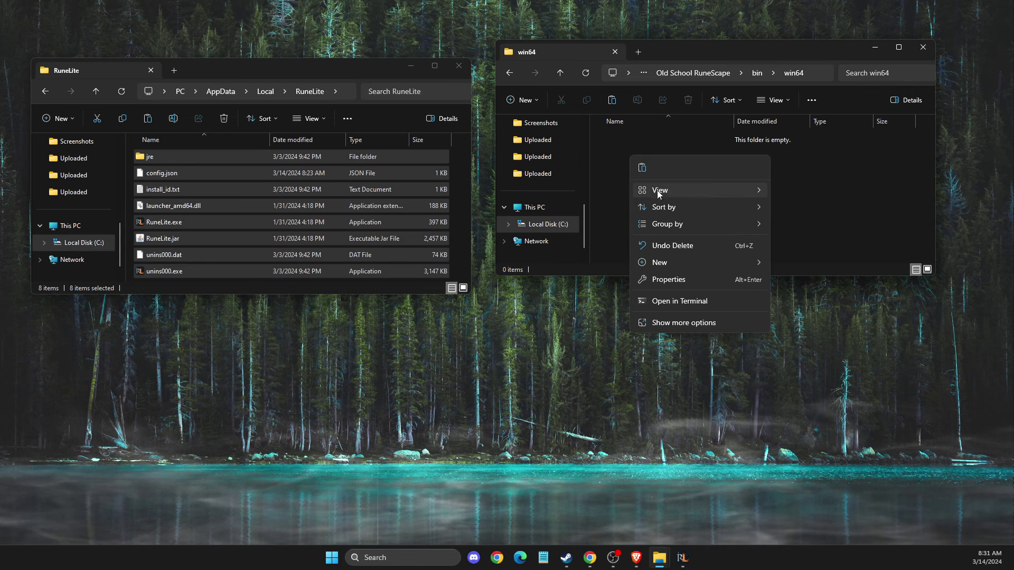
{"action": "left_click", "coordinate": [615, 157]}
{"action": "key", "text": "ctrl+v"}
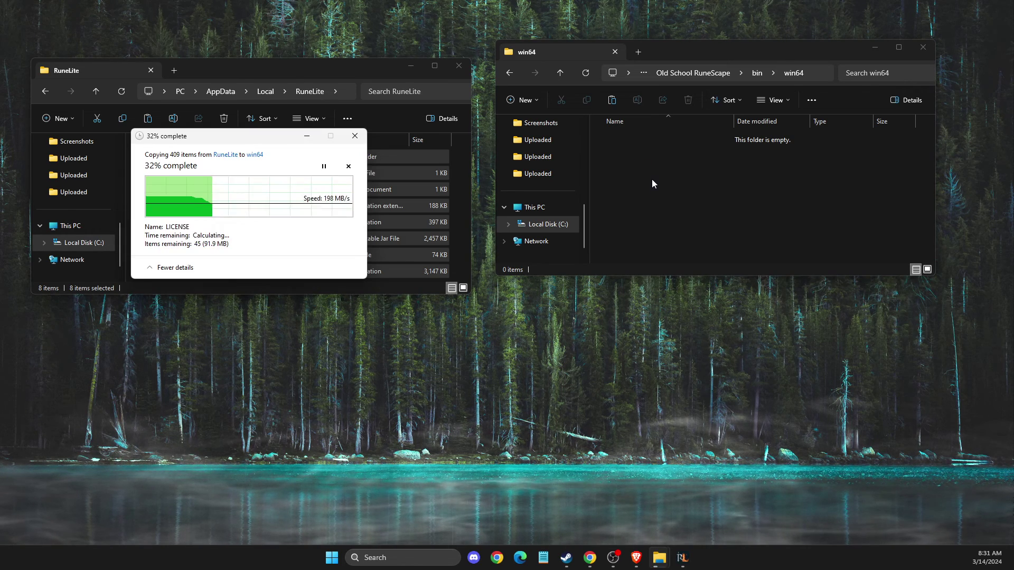
{"action": "left_click", "coordinate": [639, 171]}
{"action": "left_click", "coordinate": [629, 139]}
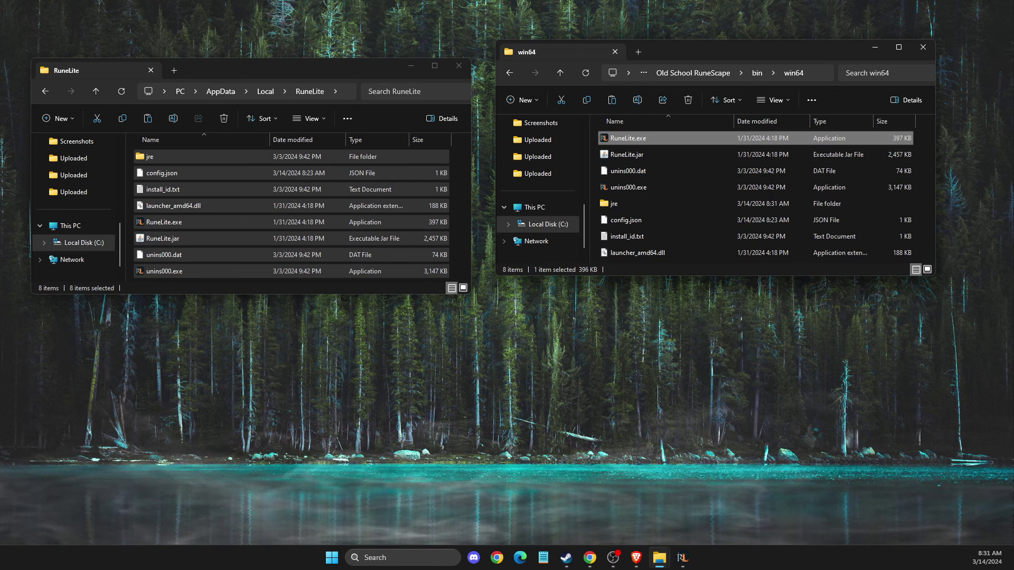
{"action": "right_click", "coordinate": [627, 139]}
{"action": "left_click", "coordinate": [661, 153]}
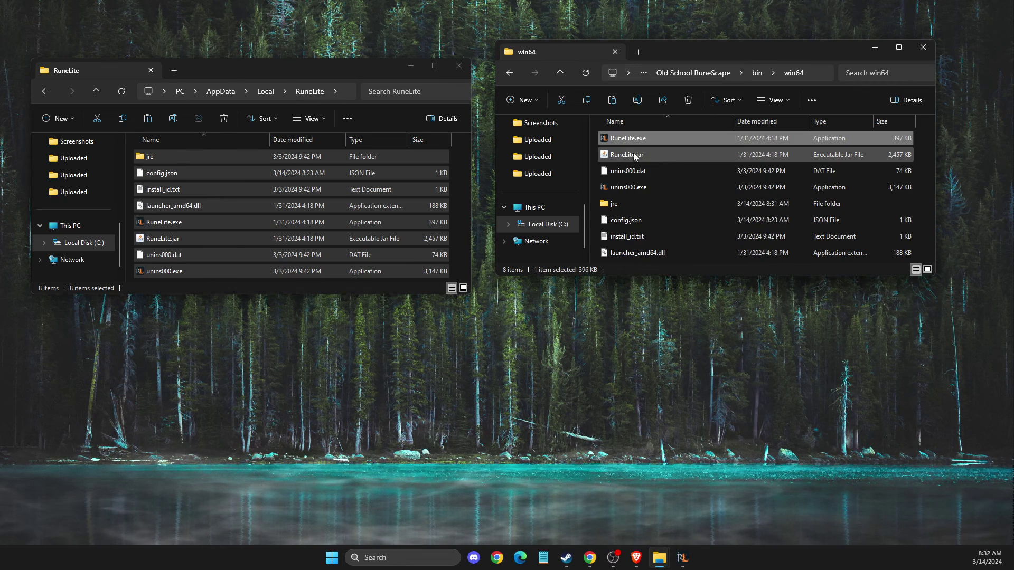
{"action": "right_click", "coordinate": [624, 141]}
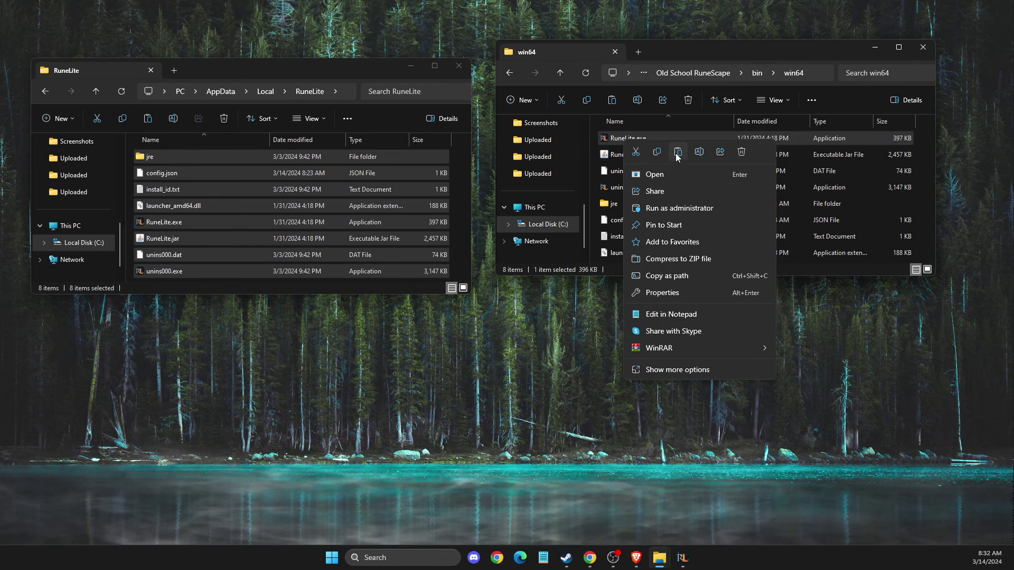
{"action": "left_click", "coordinate": [678, 157]}
{"action": "right_click", "coordinate": [629, 140]}
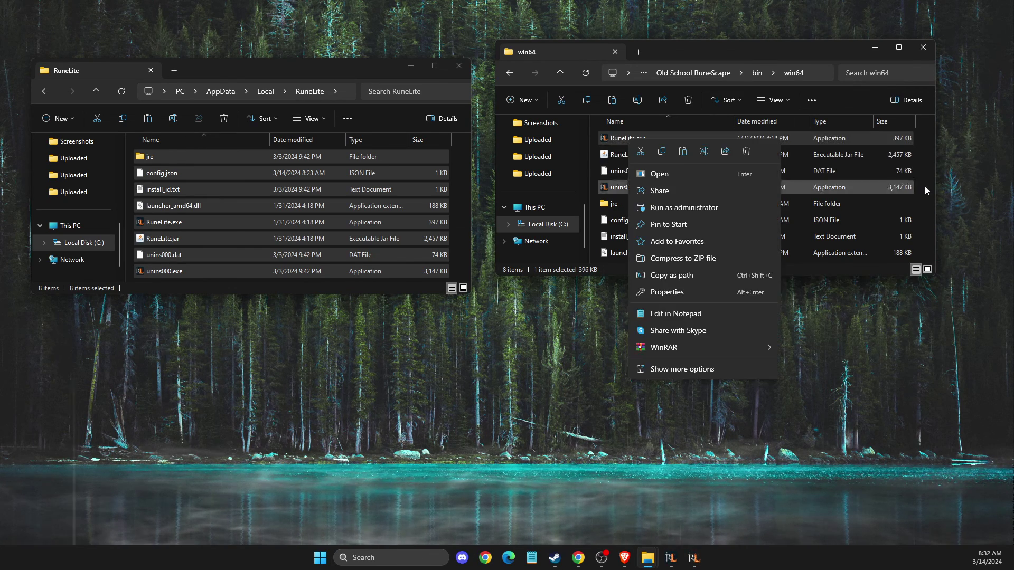
{"action": "key", "text": "Return"}
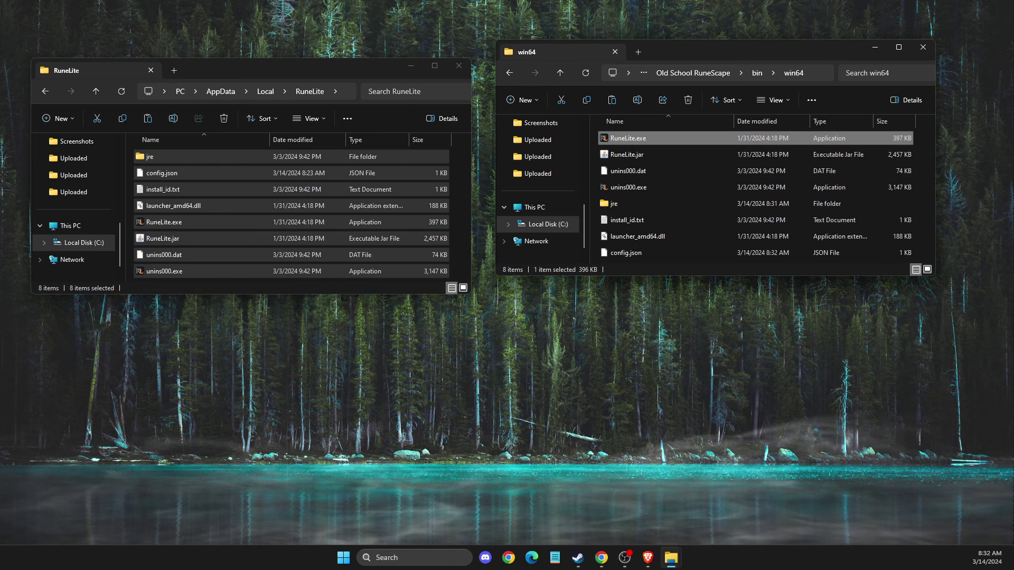
Step: Rename RuneLite.exe in the win64 folder to osclient.exe and close both folder windows
{"action": "right_click", "coordinate": [636, 142]}
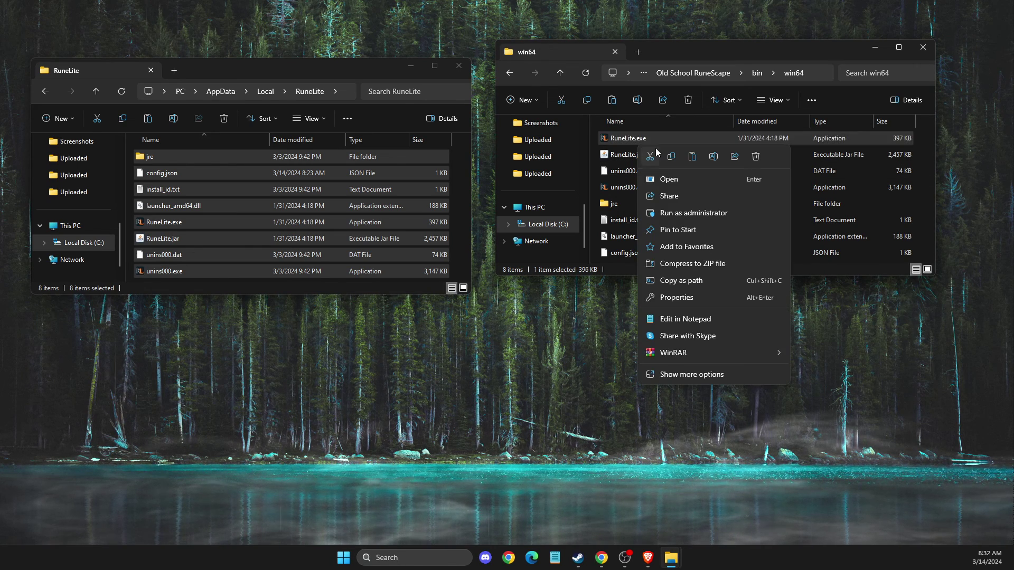
{"action": "left_click", "coordinate": [713, 156]}
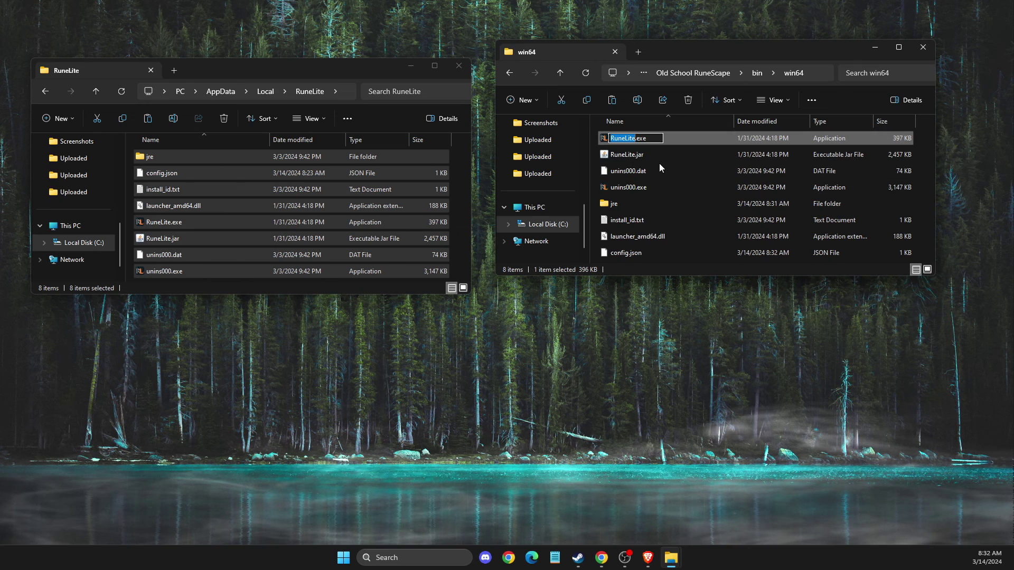
{"action": "type", "text": "osclie"}
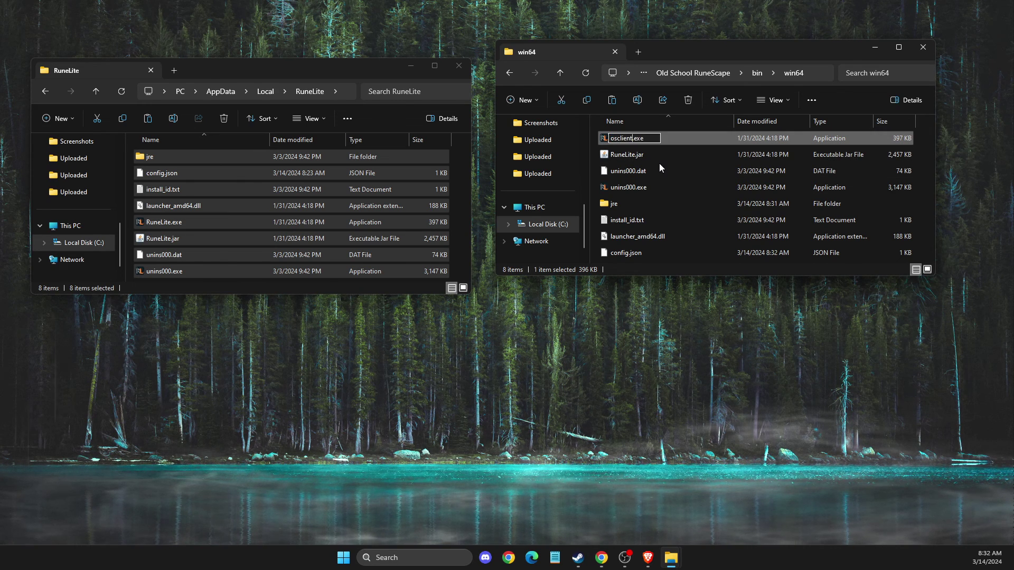
{"action": "key", "text": "Return"}
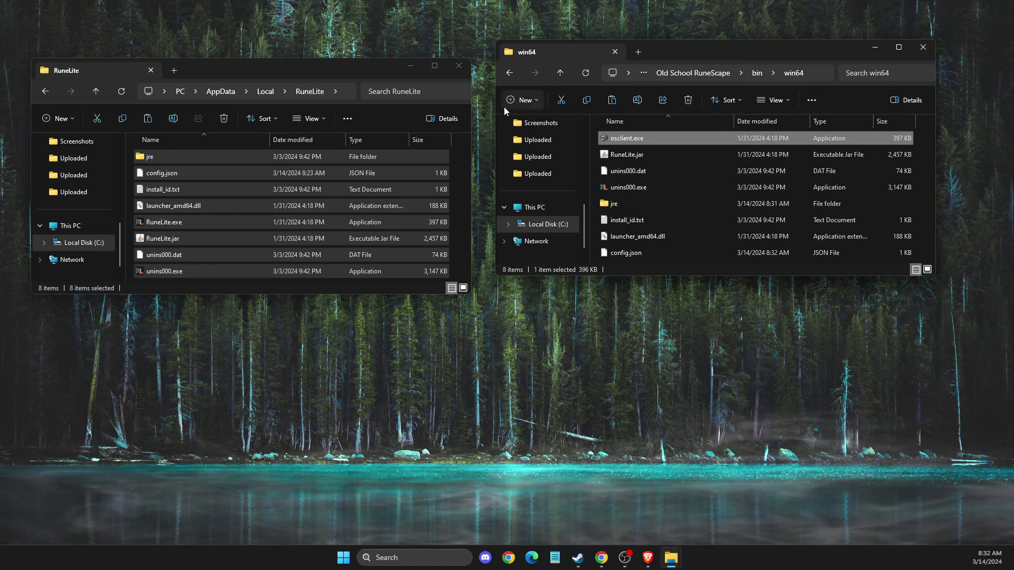
{"action": "left_click", "coordinate": [458, 65]}
{"action": "left_click", "coordinate": [930, 47]}
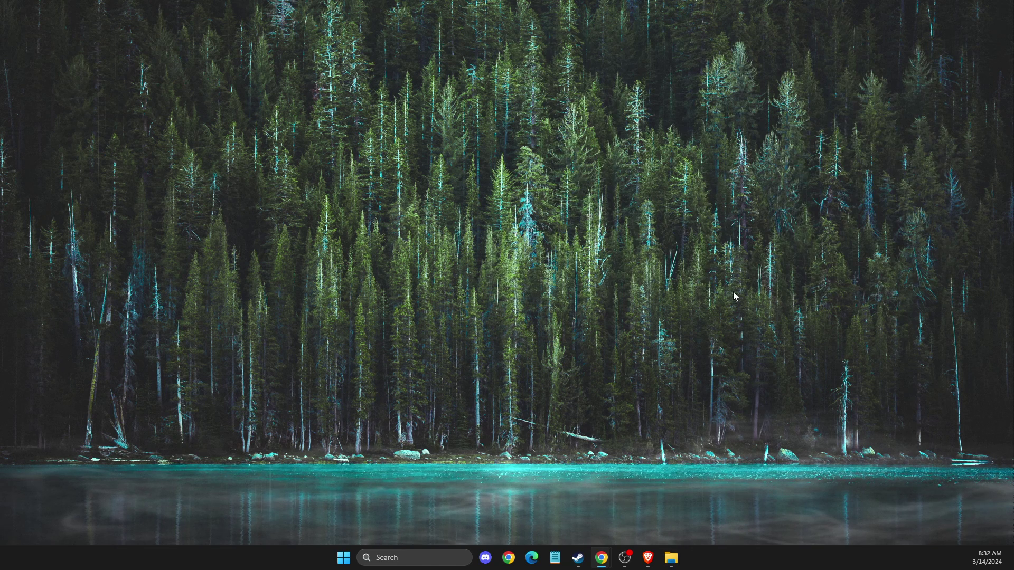
Step: Switch to Steam and review the Runelite.exe path in Old School RuneScape's launch options, highlighting its Windows user folder part
{"action": "left_click", "coordinate": [579, 559]}
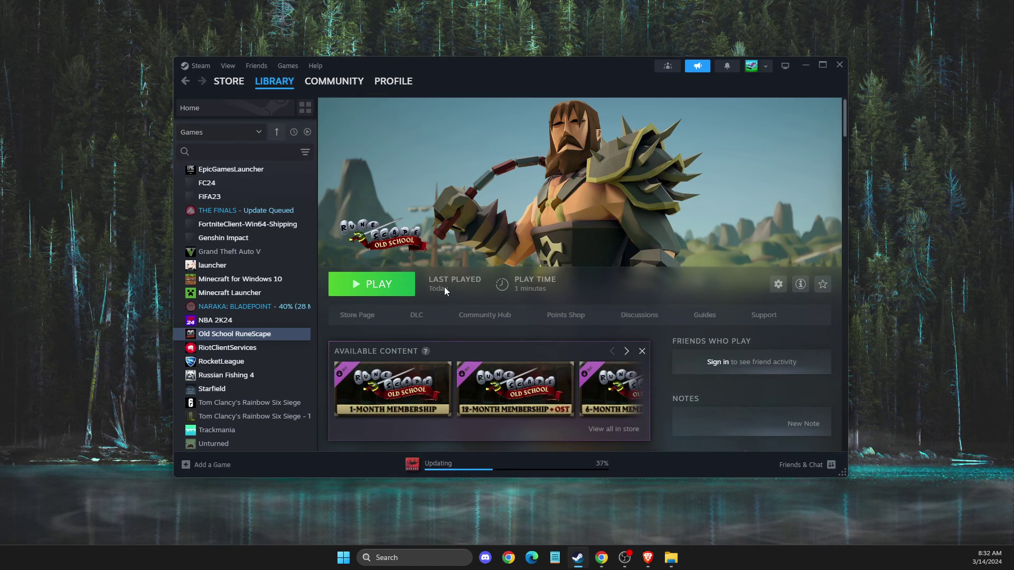
{"action": "right_click", "coordinate": [222, 336]}
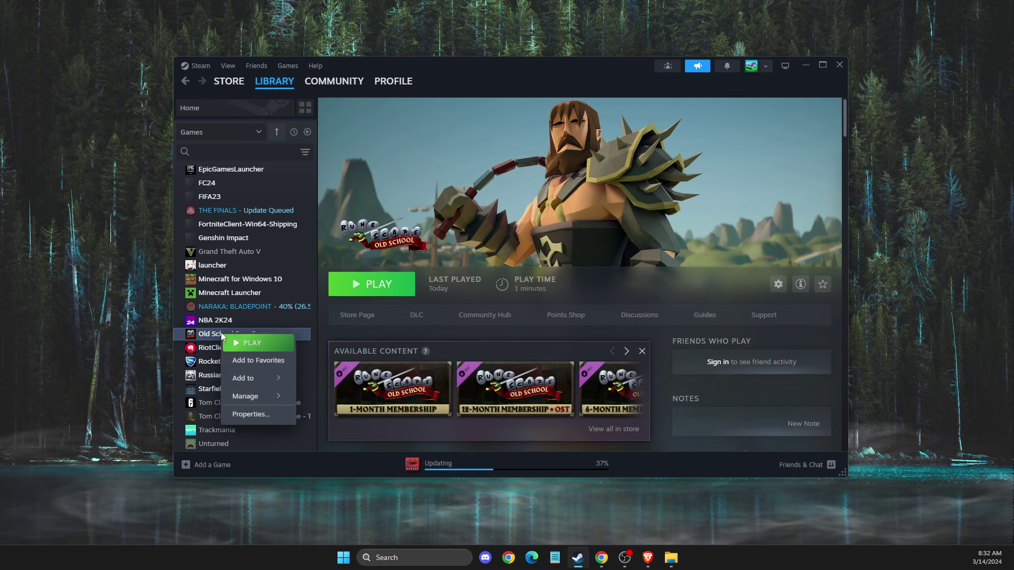
{"action": "left_click", "coordinate": [242, 414]}
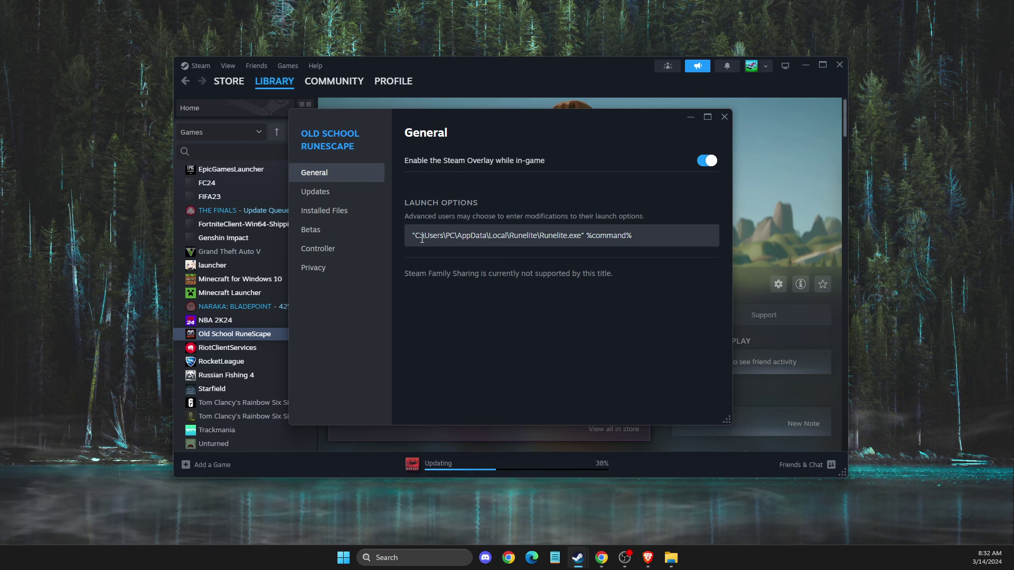
{"action": "left_click", "coordinate": [452, 236]}
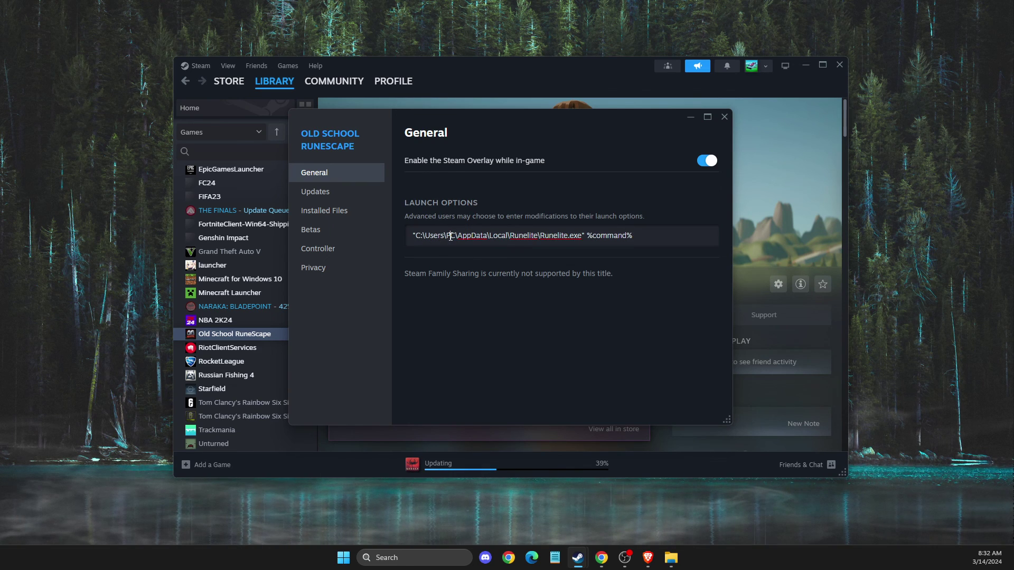
{"action": "left_click_drag", "start_coordinate": [448, 236], "coordinate": [456, 238]}
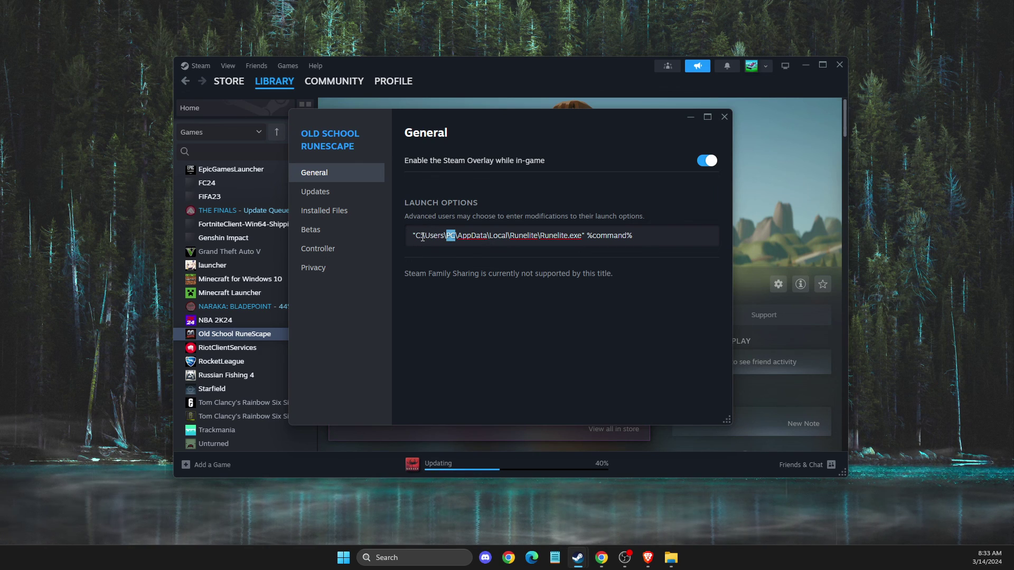
{"action": "double_click", "coordinate": [455, 238]}
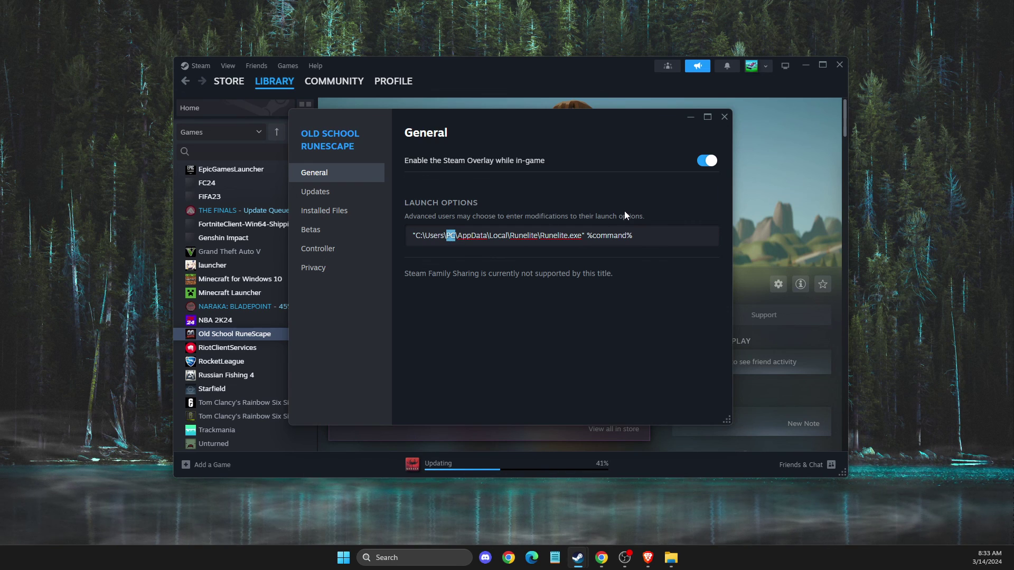
{"action": "left_click", "coordinate": [724, 118]}
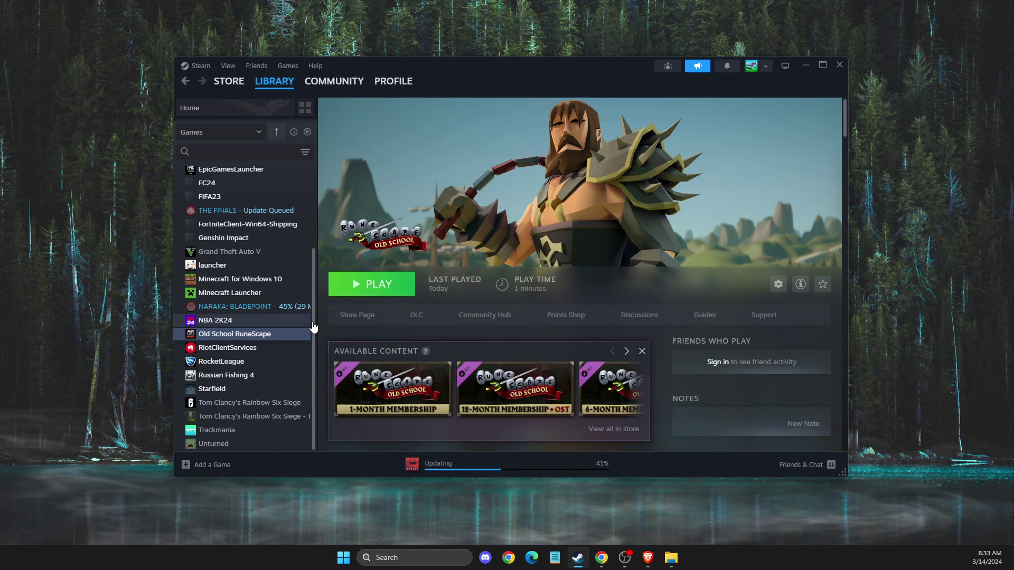
Step: Launch Old School RuneScape from the Steam library and move the RuneLite window to the middle of the screen
{"action": "left_click", "coordinate": [404, 289]}
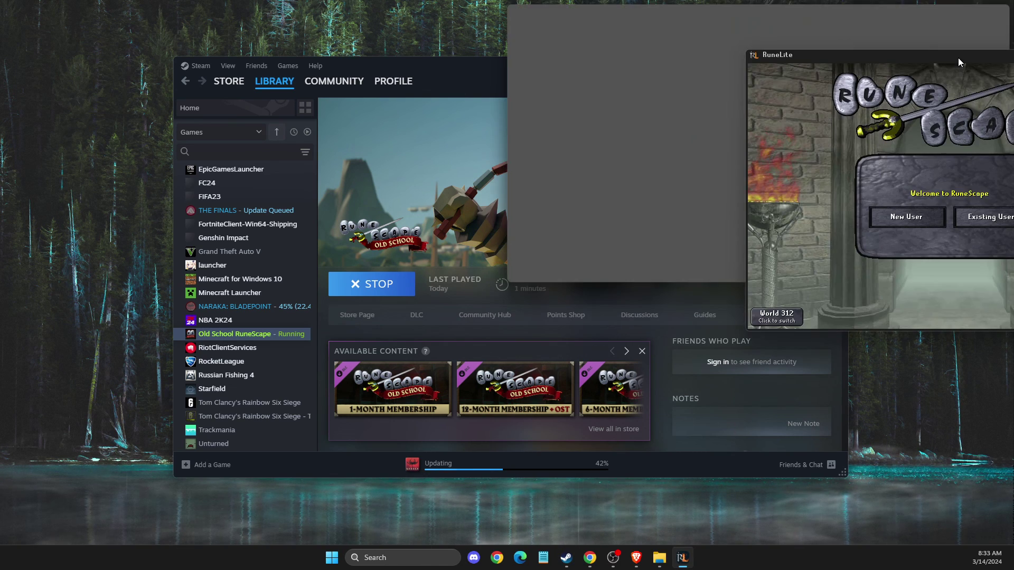
{"action": "left_click_drag", "start_coordinate": [963, 49], "coordinate": [512, 138]}
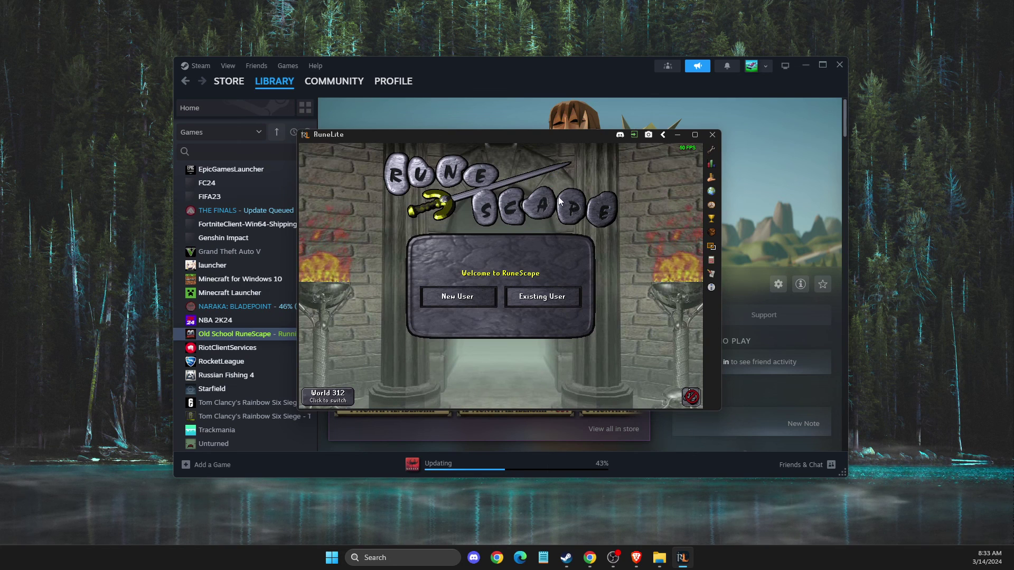